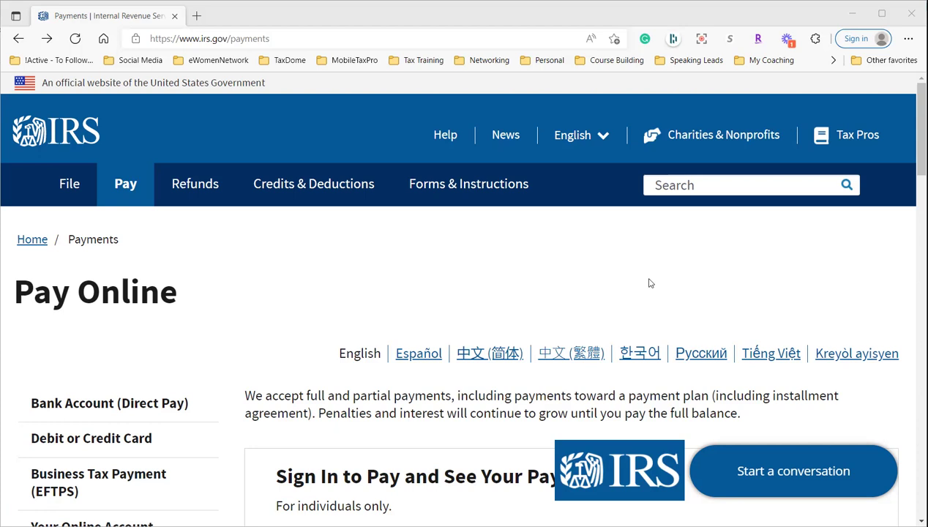
Review the IRS payments page, noting the processing-fee warning and the Bank Account option.
{"action": "scroll", "coordinate": [644, 282], "scroll_direction": "down", "scroll_amount": 3}
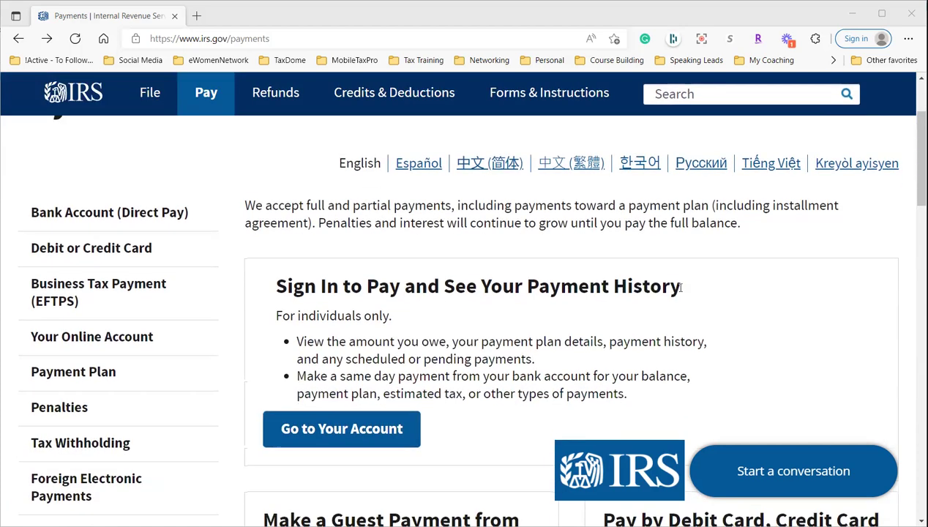
{"action": "scroll", "coordinate": [805, 300], "scroll_direction": "up", "scroll_amount": 3}
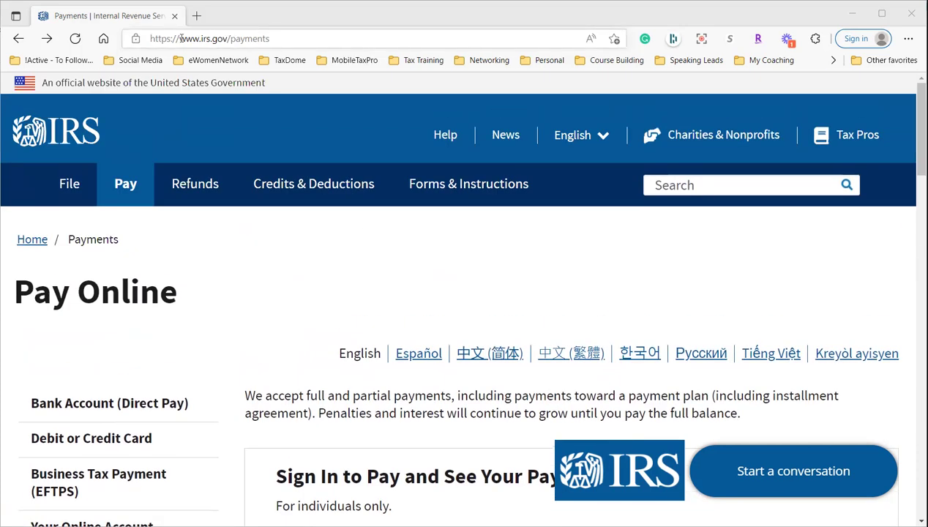
{"action": "left_click", "coordinate": [273, 37]}
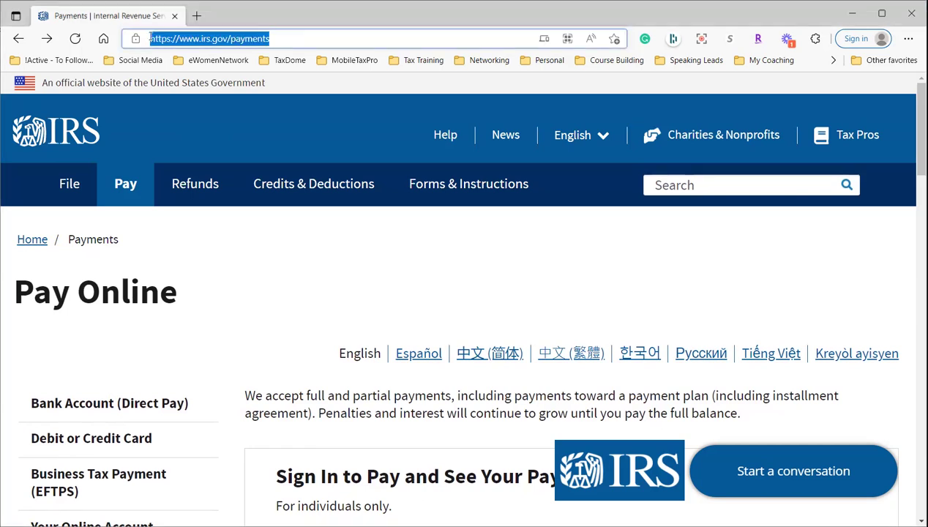
{"action": "left_click", "coordinate": [430, 406]}
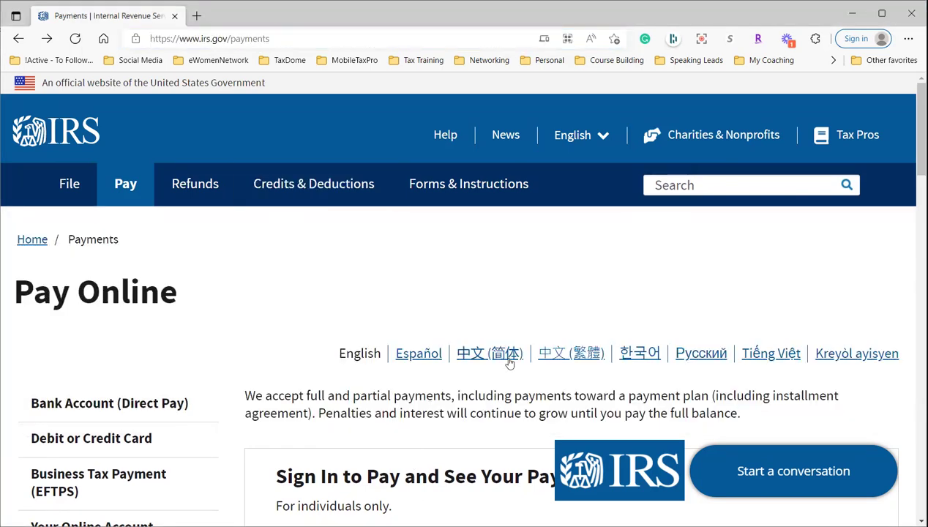
{"action": "scroll", "coordinate": [505, 352], "scroll_direction": "down", "scroll_amount": 3}
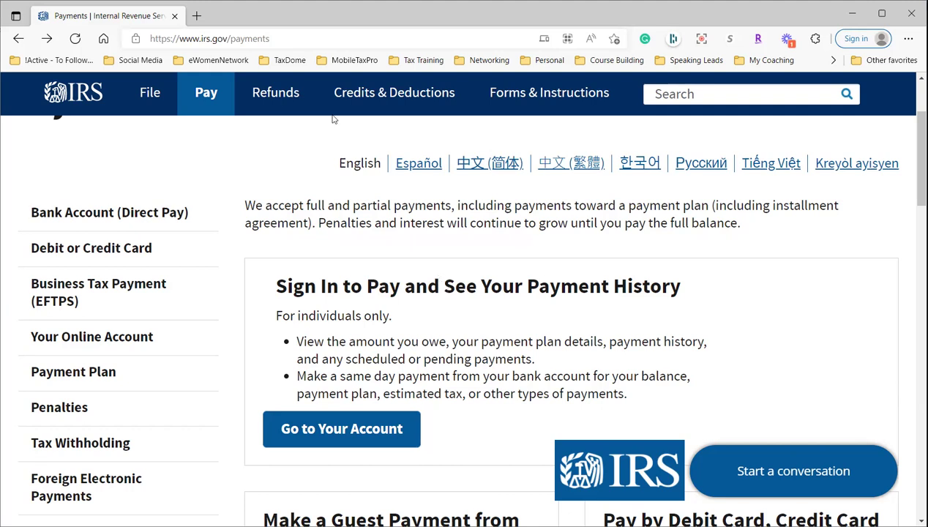
{"action": "scroll", "coordinate": [479, 387], "scroll_direction": "down", "scroll_amount": 5}
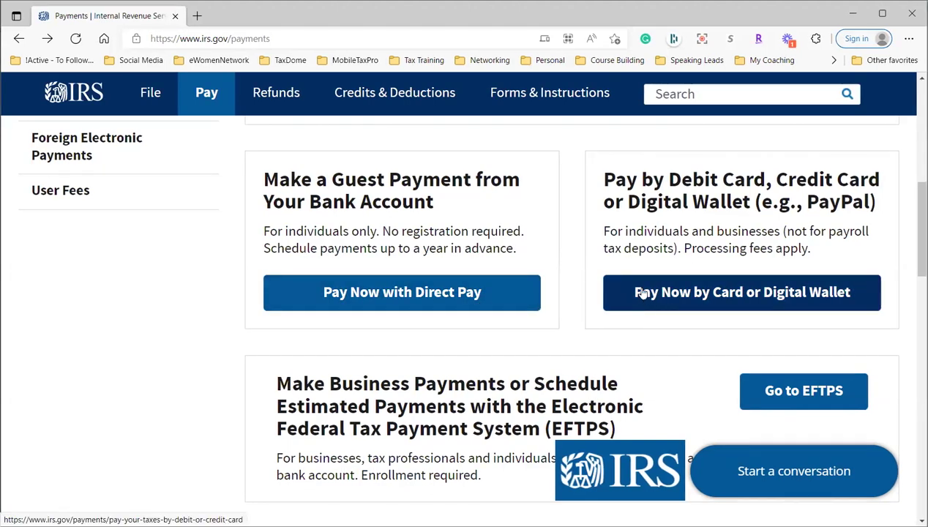
{"action": "left_click", "coordinate": [800, 292]}
{"action": "left_click_drag", "start_coordinate": [811, 249], "coordinate": [682, 249]}
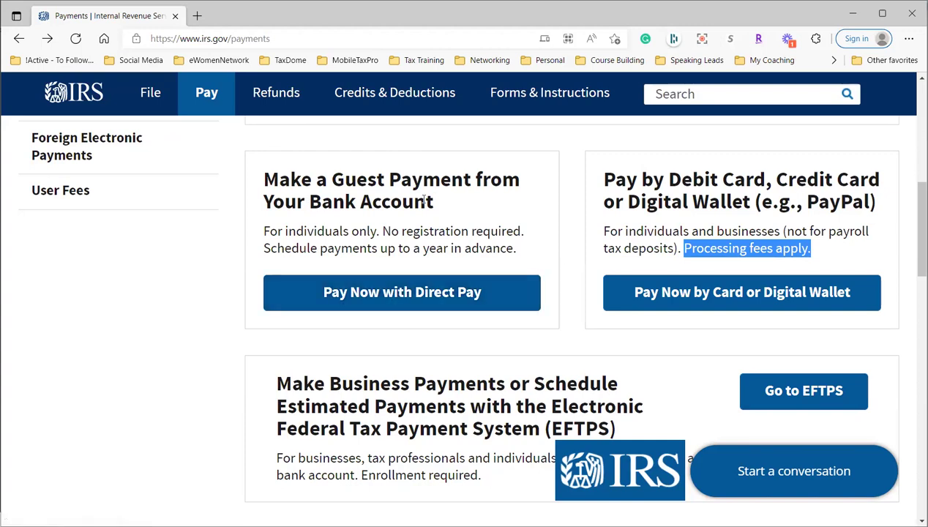
{"action": "left_click_drag", "start_coordinate": [308, 202], "coordinate": [433, 202]}
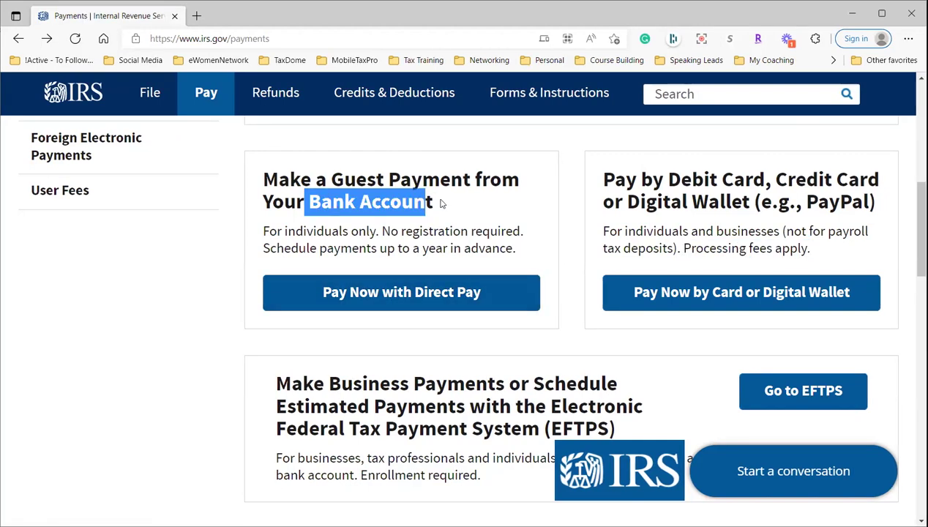
Open the Direct Pay with Bank Account page and read its service description.
{"action": "left_click", "coordinate": [399, 294]}
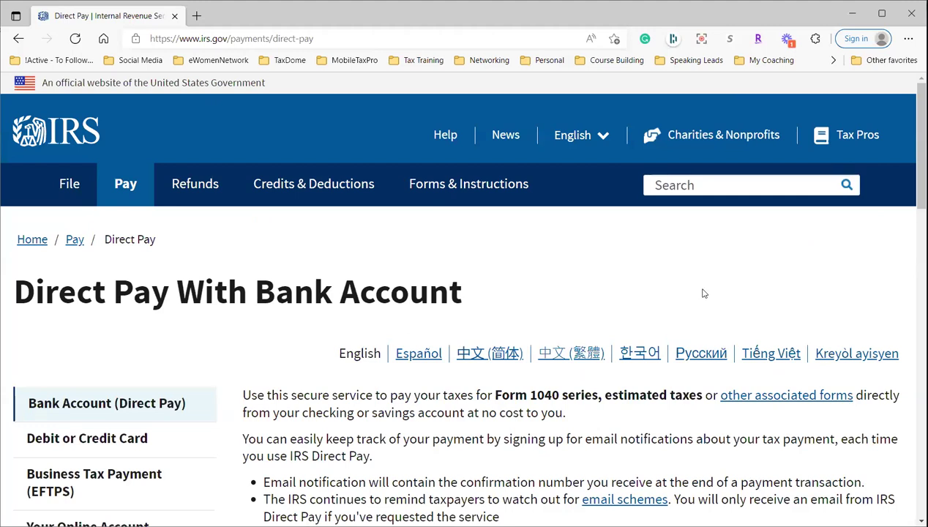
{"action": "scroll", "coordinate": [703, 293], "scroll_direction": "down", "scroll_amount": 1}
{"action": "scroll", "coordinate": [234, 199], "scroll_direction": "down", "scroll_amount": 2}
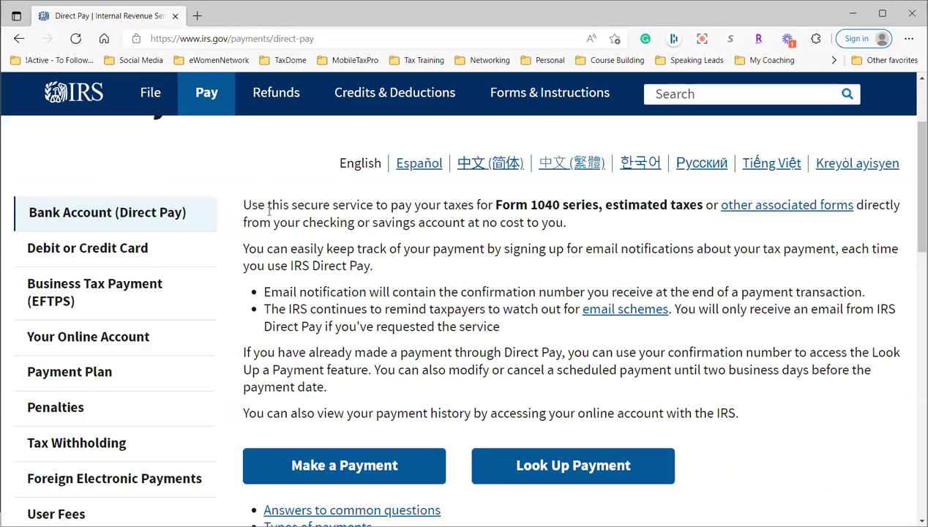
{"action": "left_click_drag", "start_coordinate": [268, 209], "coordinate": [270, 222]}
{"action": "left_click", "coordinate": [717, 412], "text": "shift"}
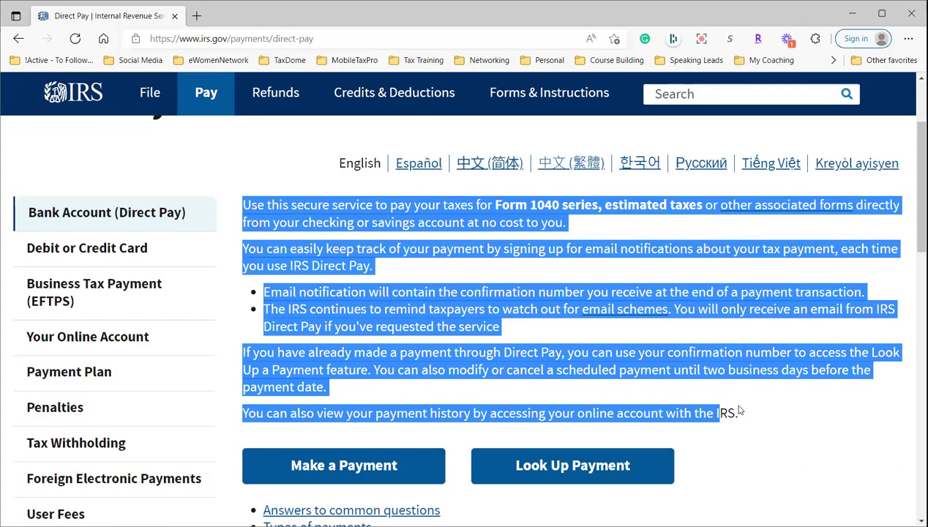
{"action": "left_click", "coordinate": [736, 412], "text": "shift"}
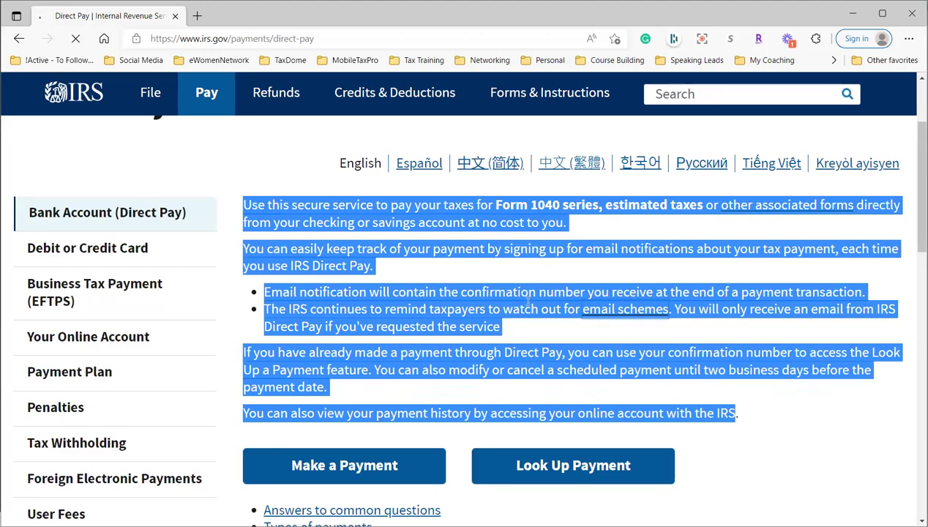
{"action": "scroll", "coordinate": [589, 304], "scroll_direction": "down", "scroll_amount": 3}
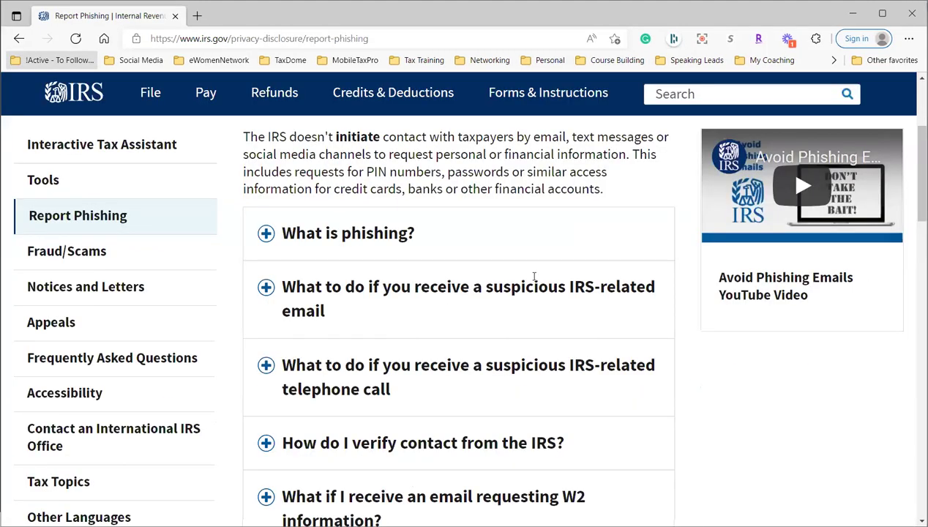
Return from the phishing page to Direct Pay and scroll down to Make a Payment.
{"action": "key", "text": "alt+Left"}
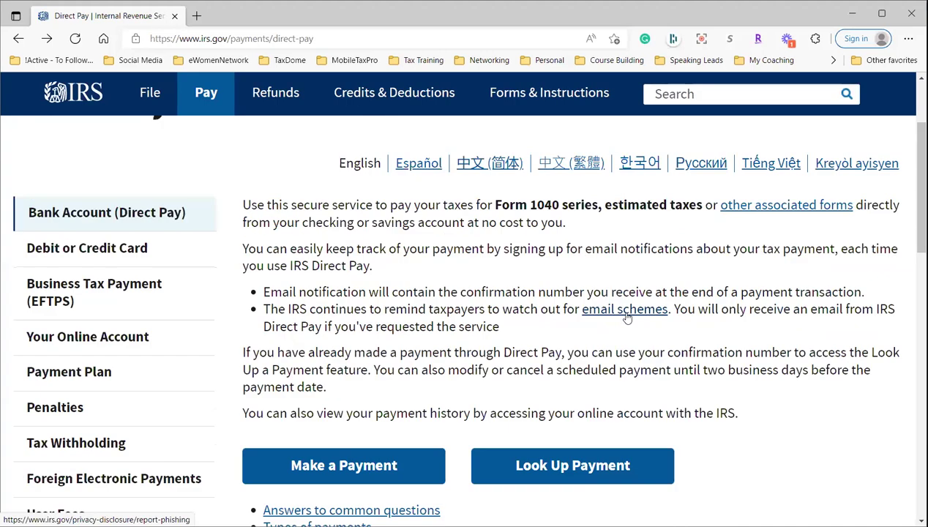
{"action": "scroll", "coordinate": [340, 264], "scroll_direction": "down", "scroll_amount": 2}
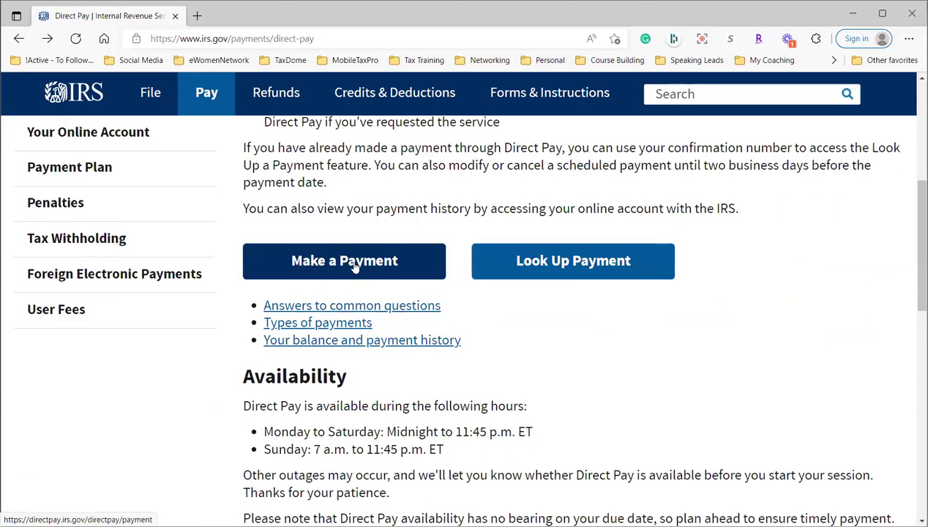
{"action": "scroll", "coordinate": [485, 329], "scroll_direction": "down", "scroll_amount": 2}
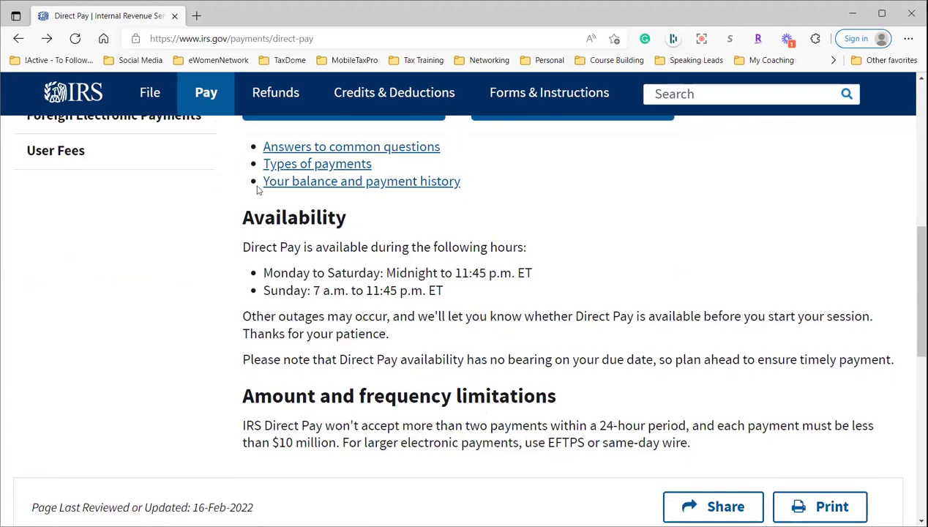
{"action": "scroll", "coordinate": [257, 186], "scroll_direction": "down", "scroll_amount": 1}
{"action": "left_click_drag", "start_coordinate": [242, 171], "coordinate": [728, 394]}
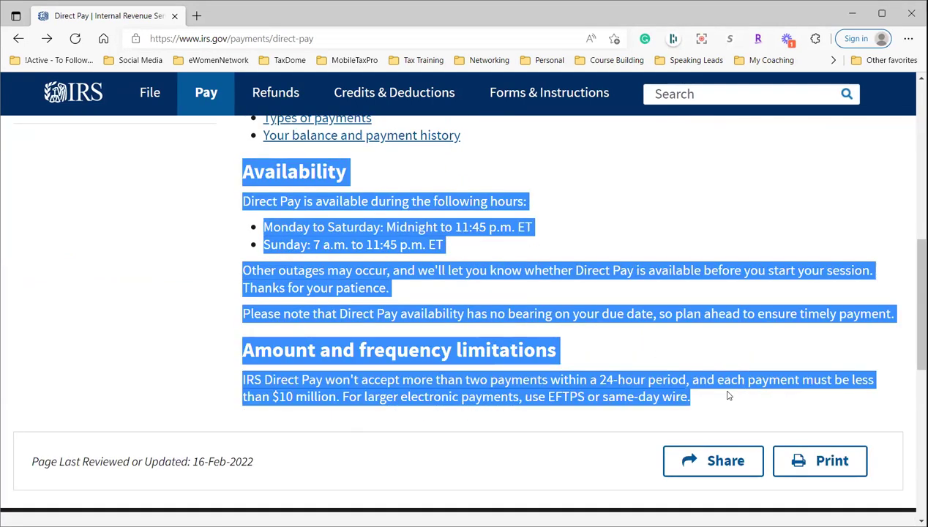
{"action": "scroll", "coordinate": [694, 323], "scroll_direction": "up", "scroll_amount": 3}
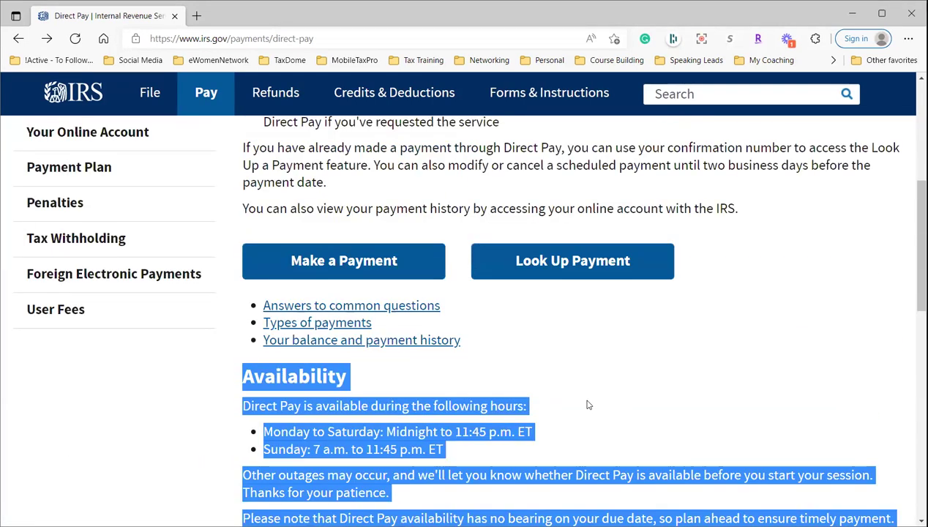
{"action": "scroll", "coordinate": [433, 399], "scroll_direction": "down", "scroll_amount": 3}
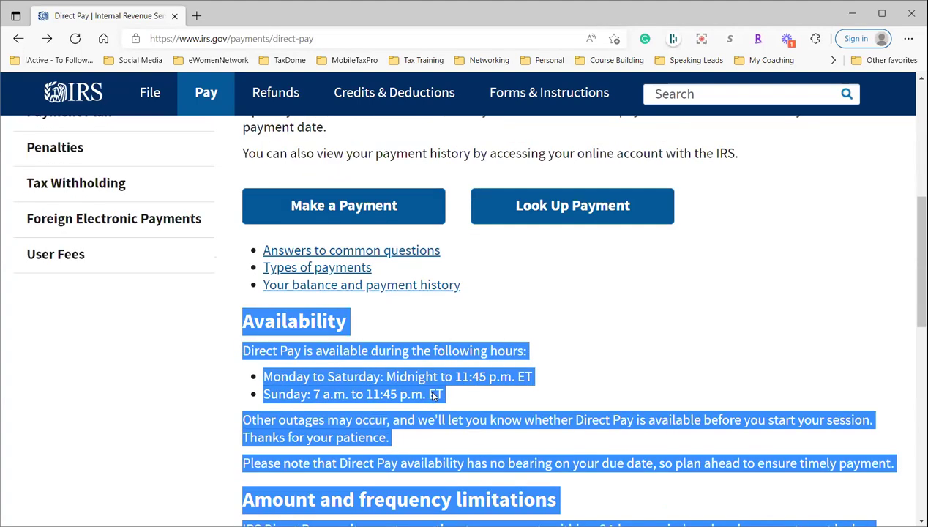
{"action": "scroll", "coordinate": [588, 357], "scroll_direction": "up", "scroll_amount": 3}
{"action": "left_click", "coordinate": [278, 202]}
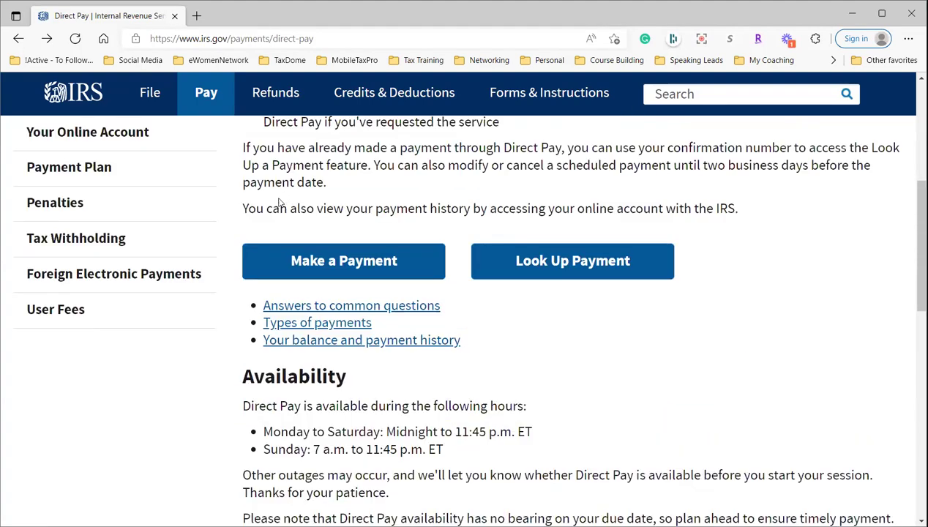
Start a new payment with reason Balance Due, applied to Income Tax - Form 1040.
{"action": "left_click", "coordinate": [342, 260]}
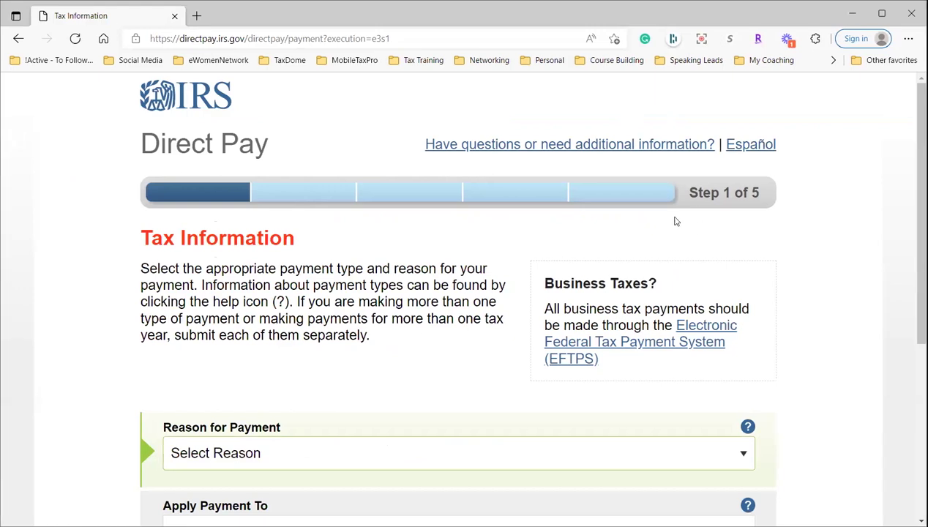
{"action": "scroll", "coordinate": [673, 220], "scroll_direction": "down", "scroll_amount": 1}
{"action": "scroll", "coordinate": [787, 167], "scroll_direction": "down", "scroll_amount": 2}
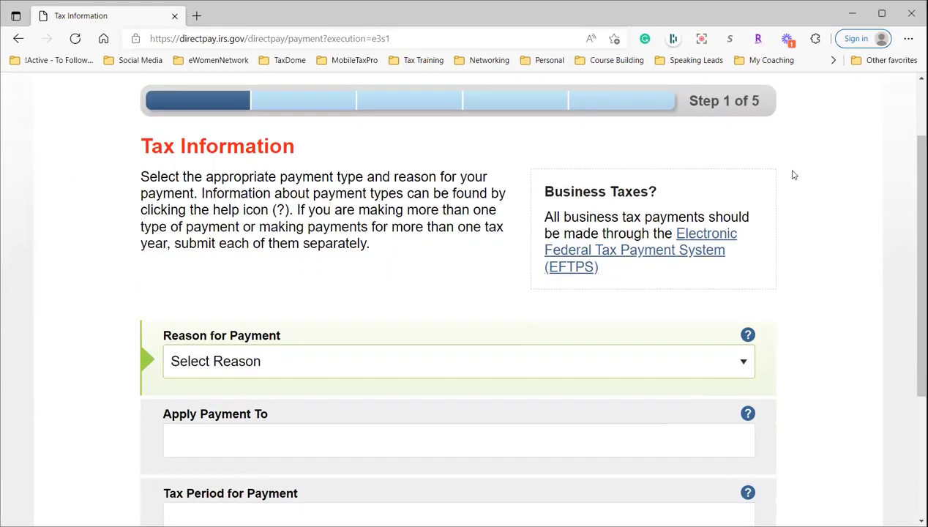
{"action": "left_click", "coordinate": [737, 254]}
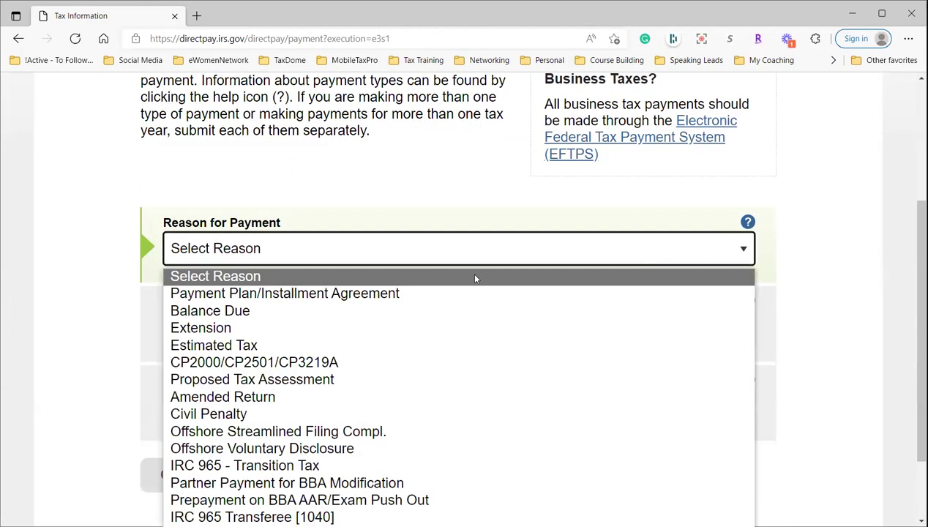
{"action": "left_click", "coordinate": [307, 313]}
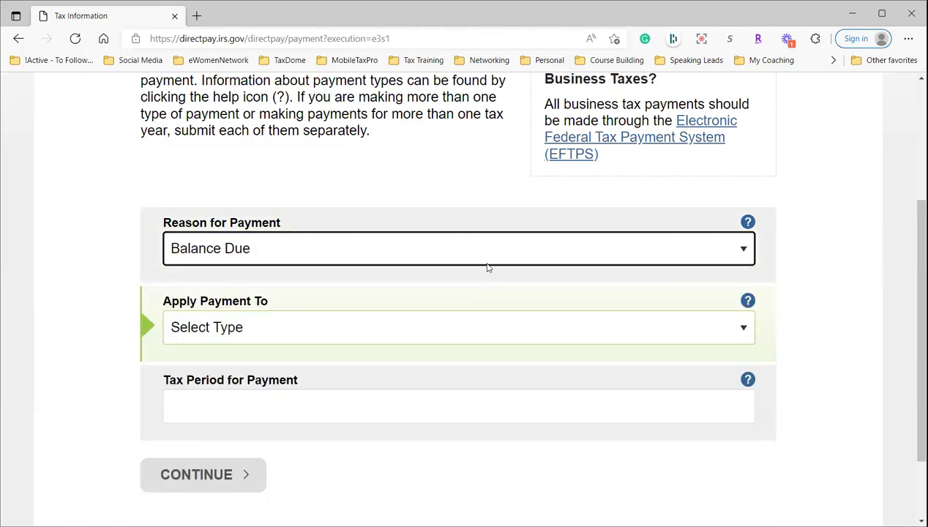
{"action": "left_click", "coordinate": [717, 335]}
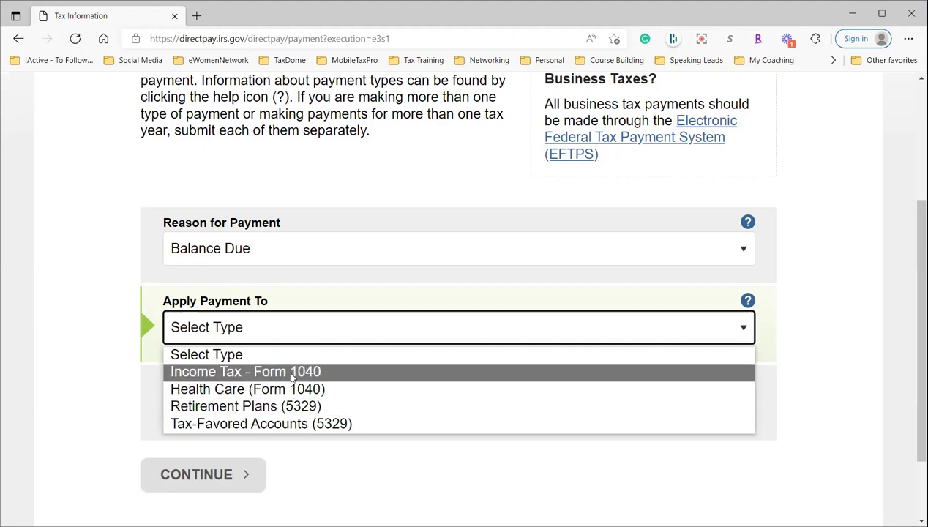
{"action": "left_click", "coordinate": [292, 373]}
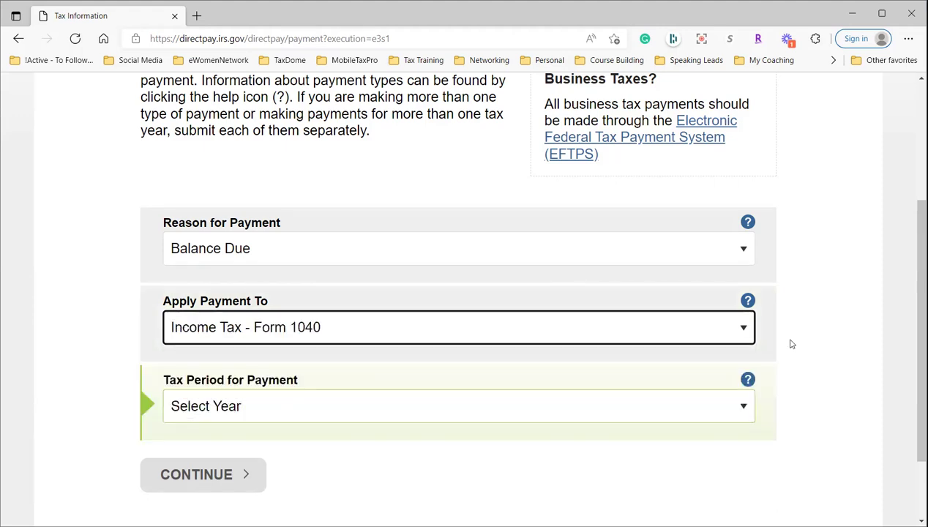
Keep Form 1040, pick 2021 as the tax period, and submit for confirmation.
{"action": "scroll", "coordinate": [790, 344], "scroll_direction": "down", "scroll_amount": 1}
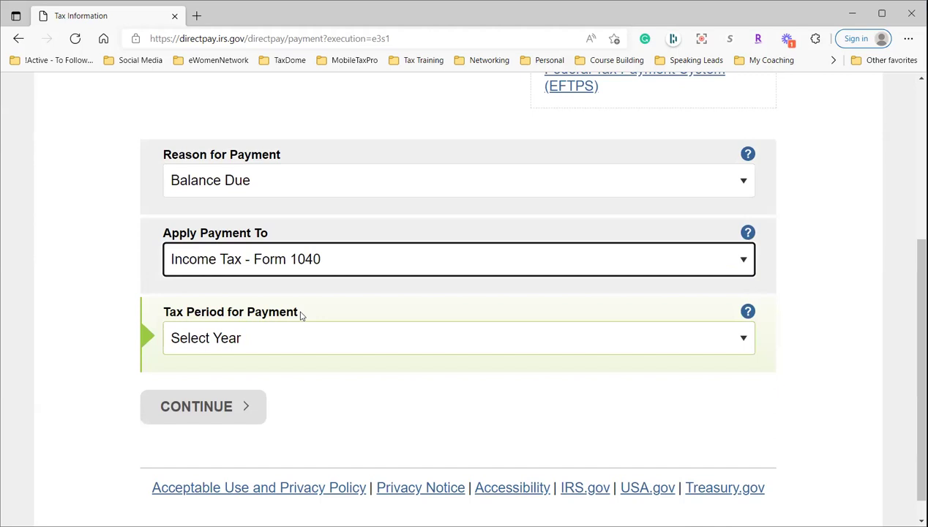
{"action": "left_click", "coordinate": [374, 262]}
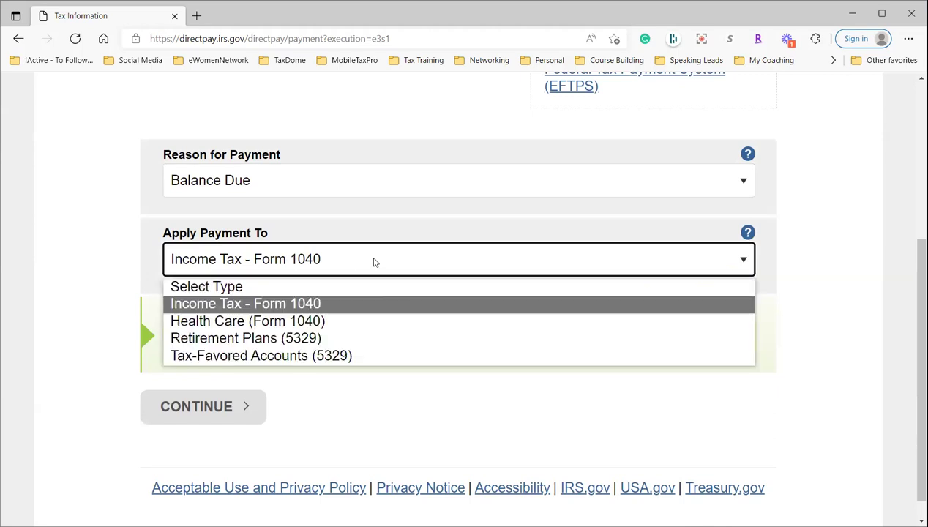
{"action": "left_click", "coordinate": [374, 303]}
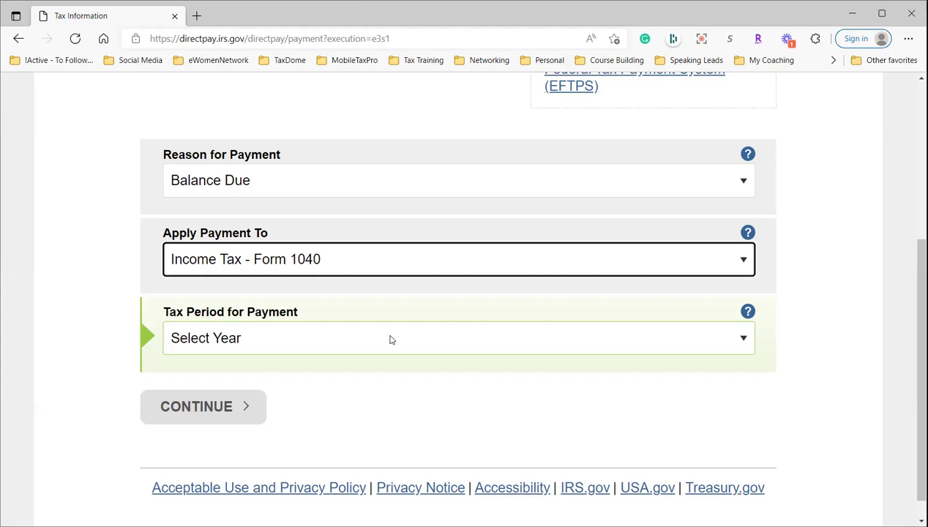
{"action": "left_click", "coordinate": [390, 339]}
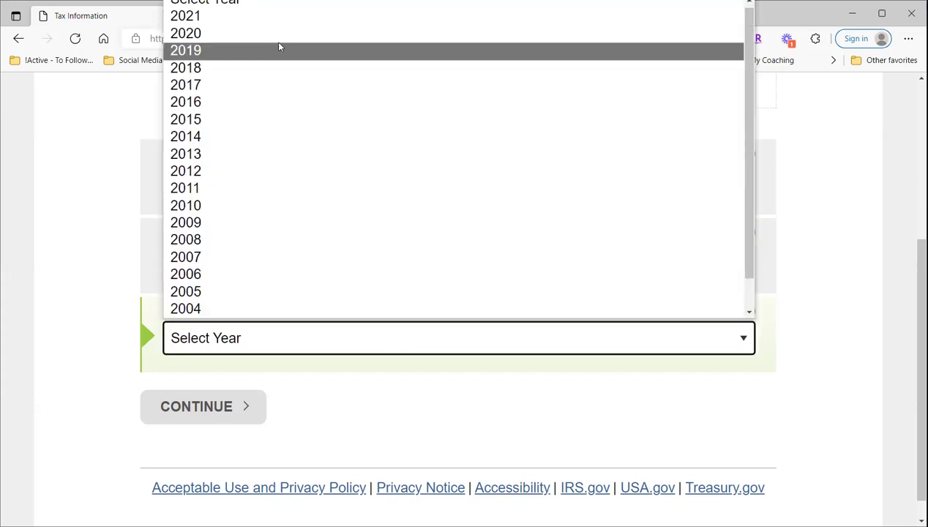
{"action": "left_click", "coordinate": [219, 18]}
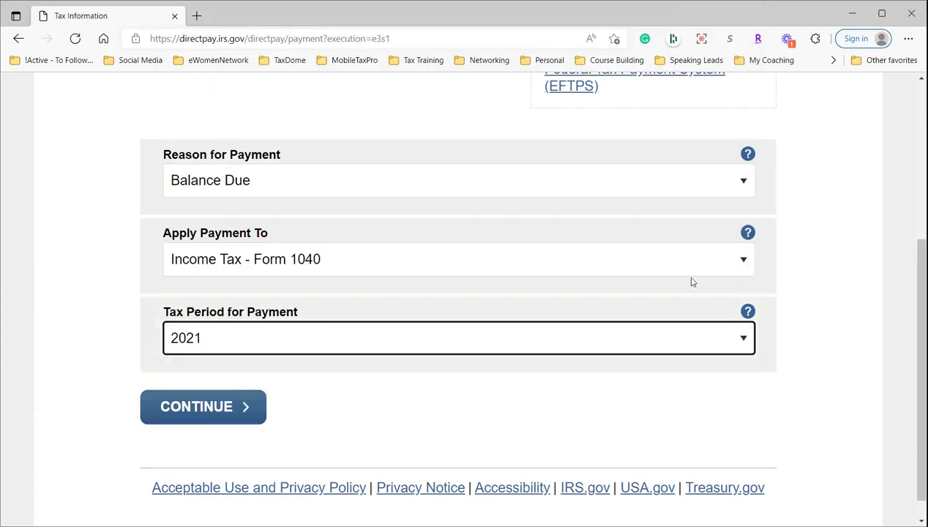
{"action": "left_click", "coordinate": [199, 408]}
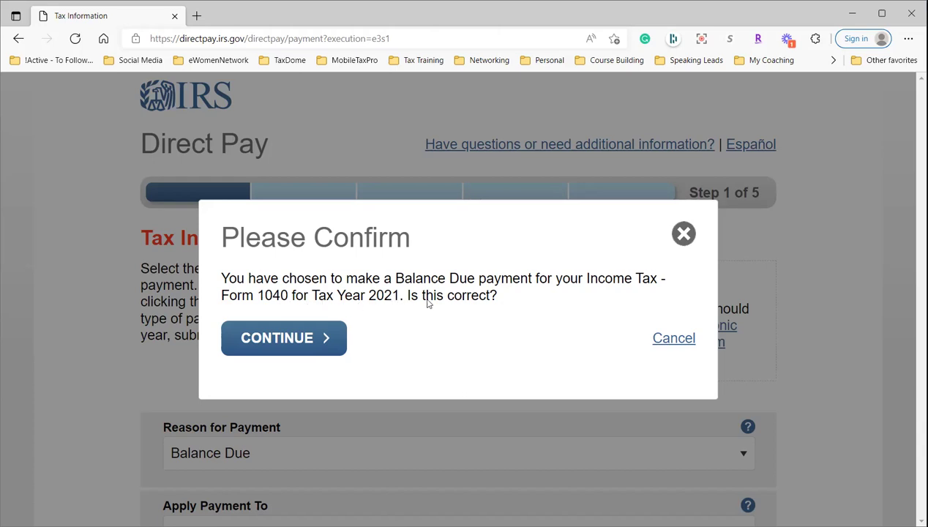
Confirm the 2021 Form 1040 balance-due payment, landing on Step 2 of 5, Verify Identity.
{"action": "left_click", "coordinate": [278, 341]}
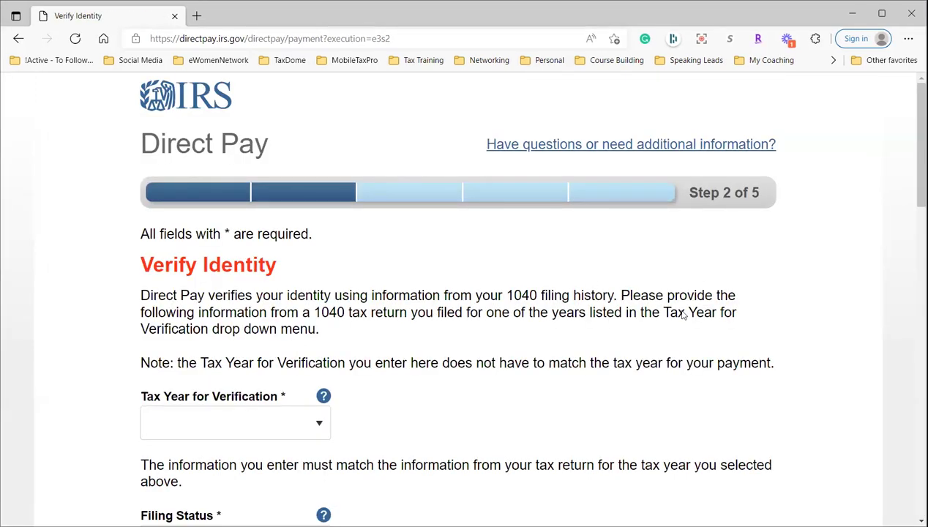
{"action": "left_click_drag", "start_coordinate": [692, 191], "coordinate": [786, 192]}
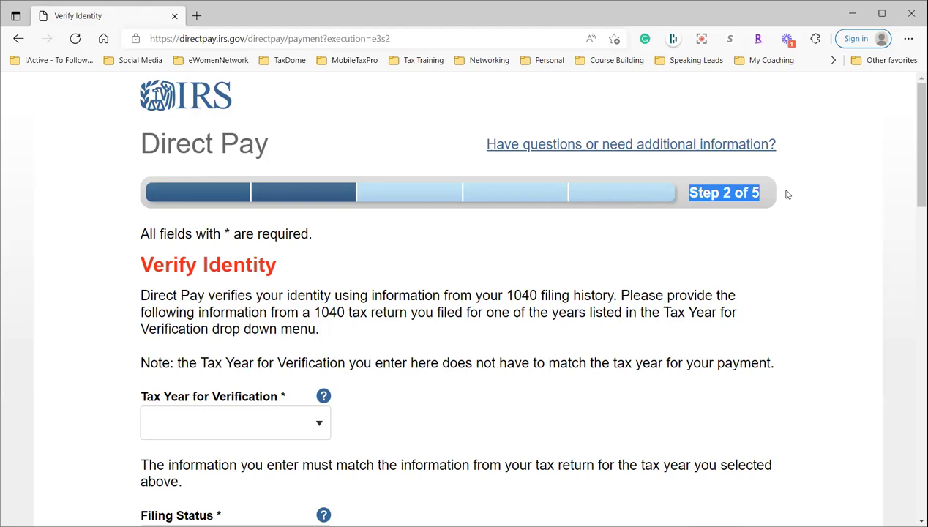
{"action": "left_click", "coordinate": [423, 301]}
{"action": "left_click_drag", "start_coordinate": [136, 265], "coordinate": [279, 266]}
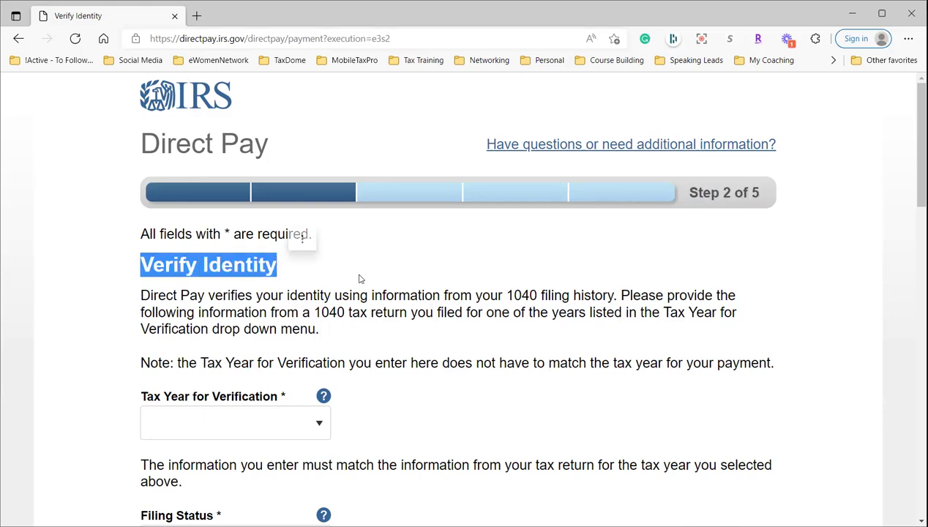
{"action": "left_click", "coordinate": [245, 286]}
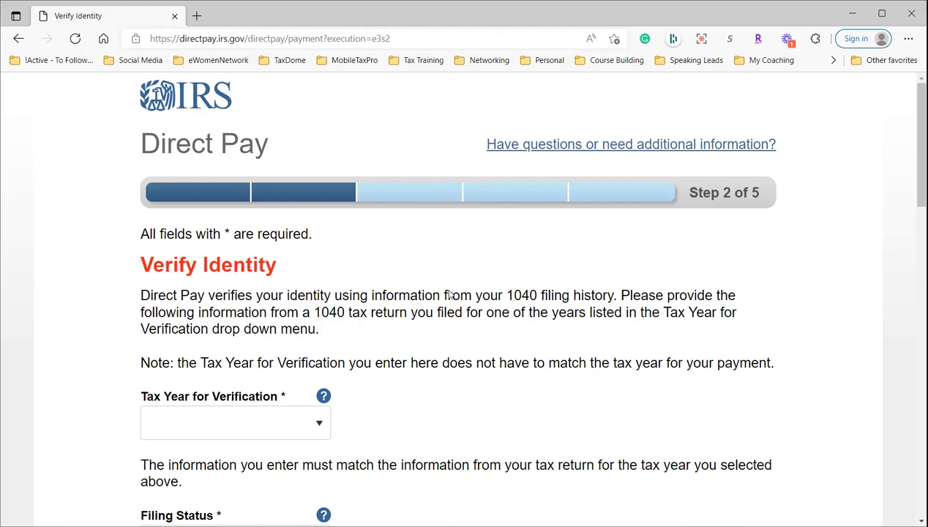
Review the required identity fields on the Verify Identity form.
{"action": "scroll", "coordinate": [450, 293], "scroll_direction": "down", "scroll_amount": 4}
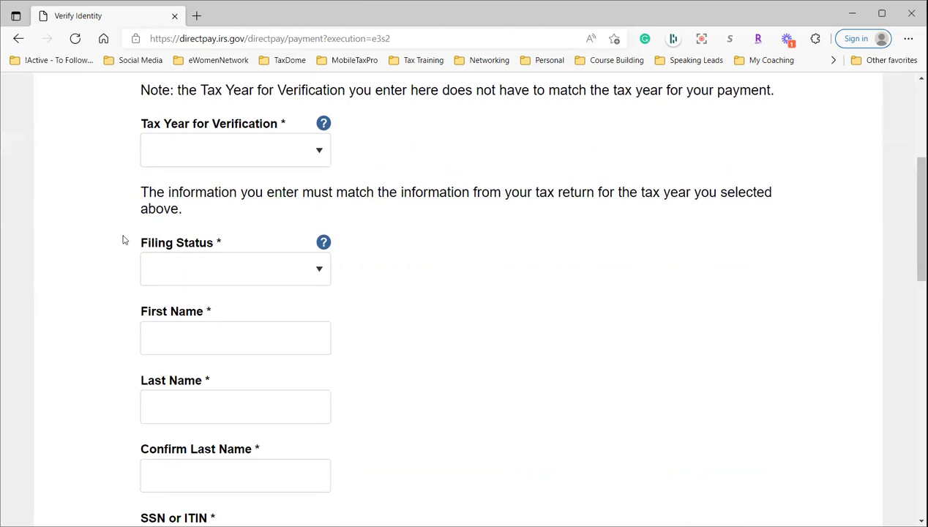
{"action": "left_click_drag", "start_coordinate": [123, 240], "coordinate": [666, 299]}
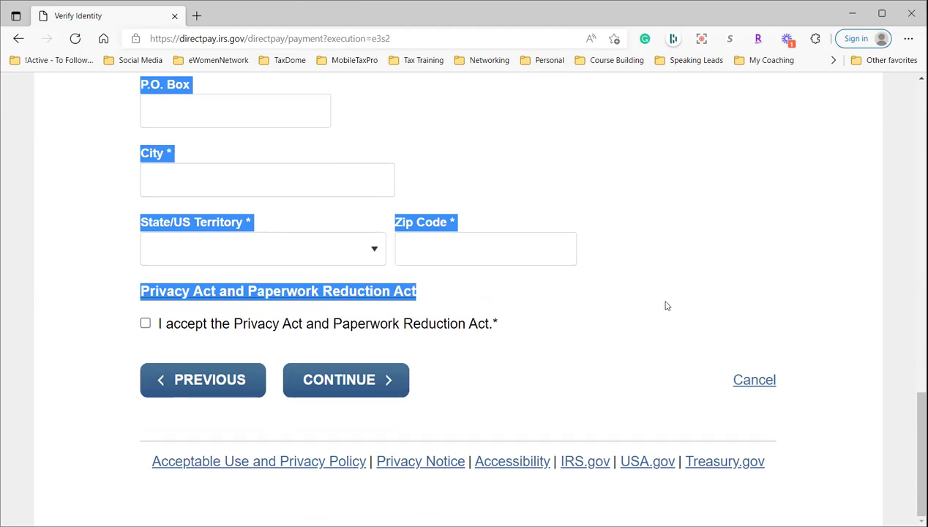
{"action": "scroll", "coordinate": [665, 306], "scroll_direction": "up", "scroll_amount": 1}
{"action": "scroll", "coordinate": [666, 305], "scroll_direction": "up", "scroll_amount": 10}
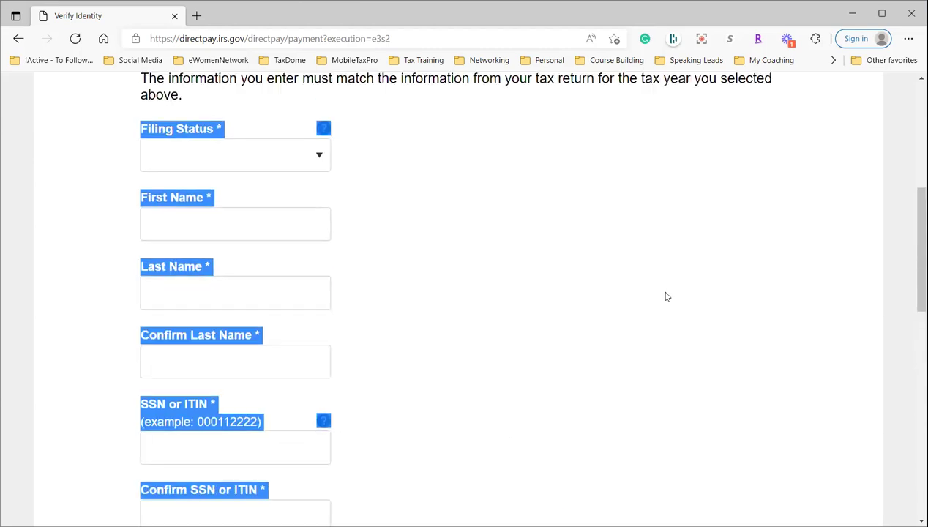
{"action": "scroll", "coordinate": [666, 296], "scroll_direction": "up", "scroll_amount": 2}
{"action": "scroll", "coordinate": [666, 296], "scroll_direction": "down", "scroll_amount": 2}
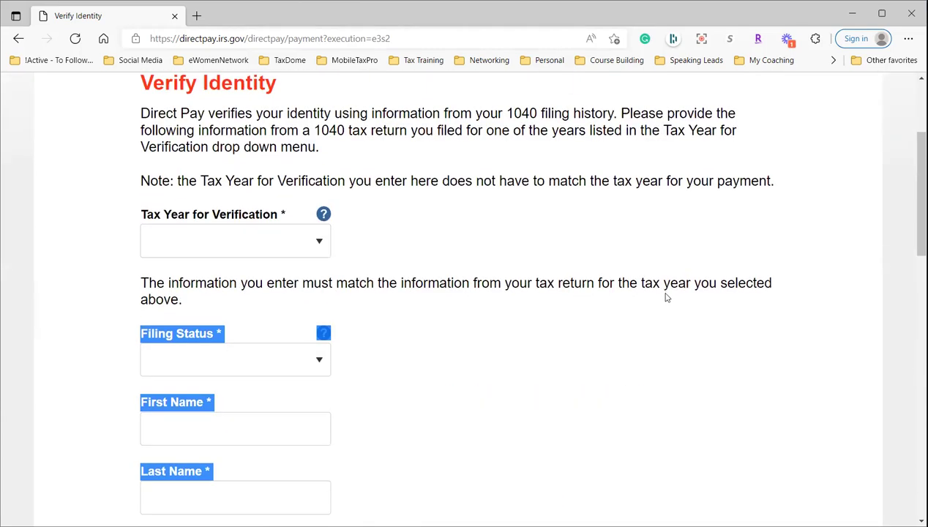
{"action": "left_click", "coordinate": [489, 283]}
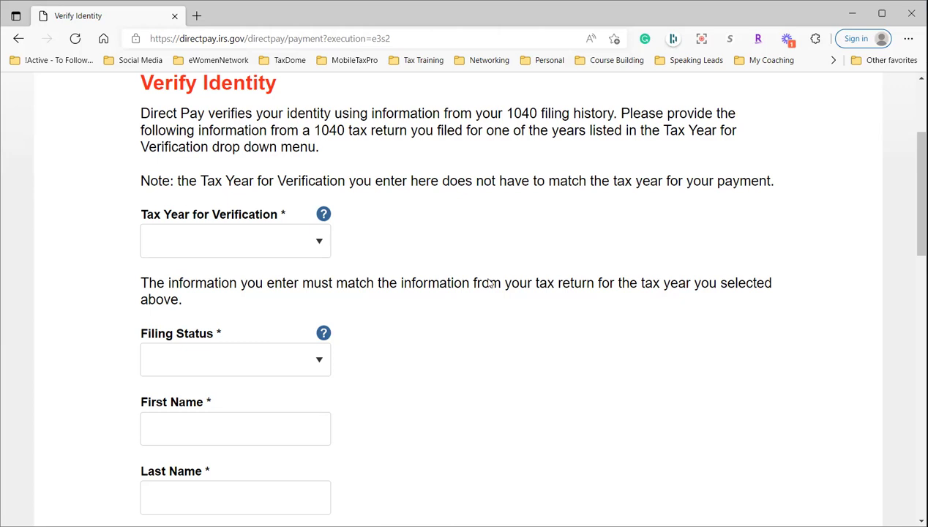
{"action": "left_click", "coordinate": [319, 242]}
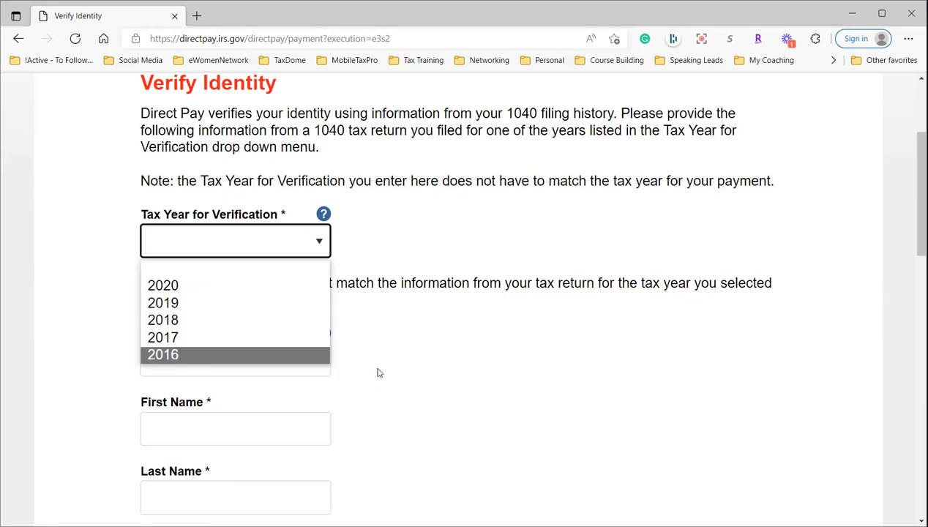
{"action": "scroll", "coordinate": [219, 164], "scroll_direction": "down", "scroll_amount": 4}
{"action": "scroll", "coordinate": [235, 293], "scroll_direction": "down", "scroll_amount": 5}
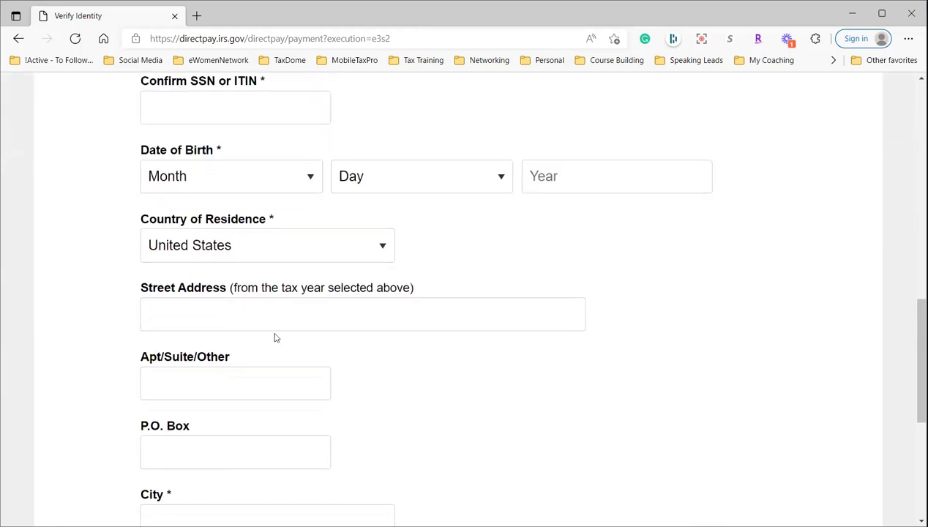
{"action": "scroll", "coordinate": [274, 335], "scroll_direction": "up", "scroll_amount": 6}
{"action": "scroll", "coordinate": [397, 243], "scroll_direction": "up", "scroll_amount": 4}
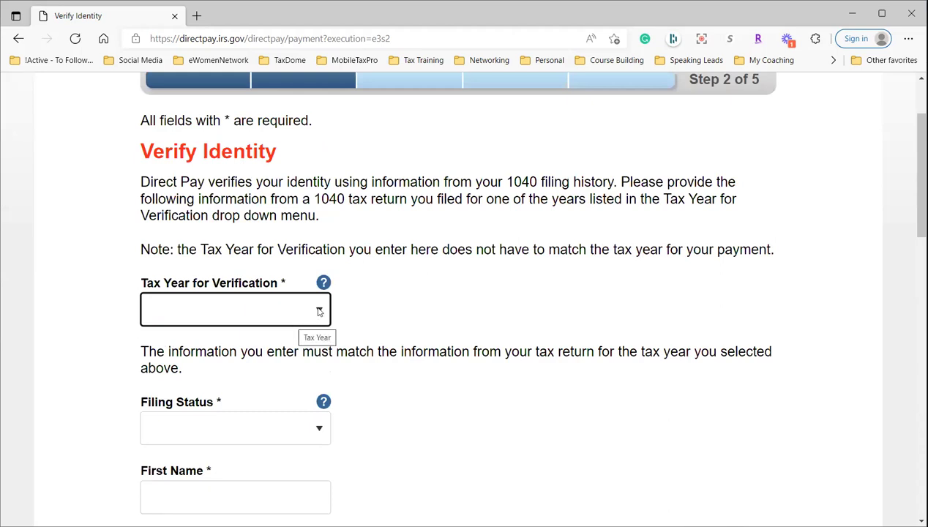
{"action": "left_click", "coordinate": [319, 311]}
Select 2020 as the verification tax year, then review the filing status, name and address fields.
{"action": "left_click", "coordinate": [173, 352]}
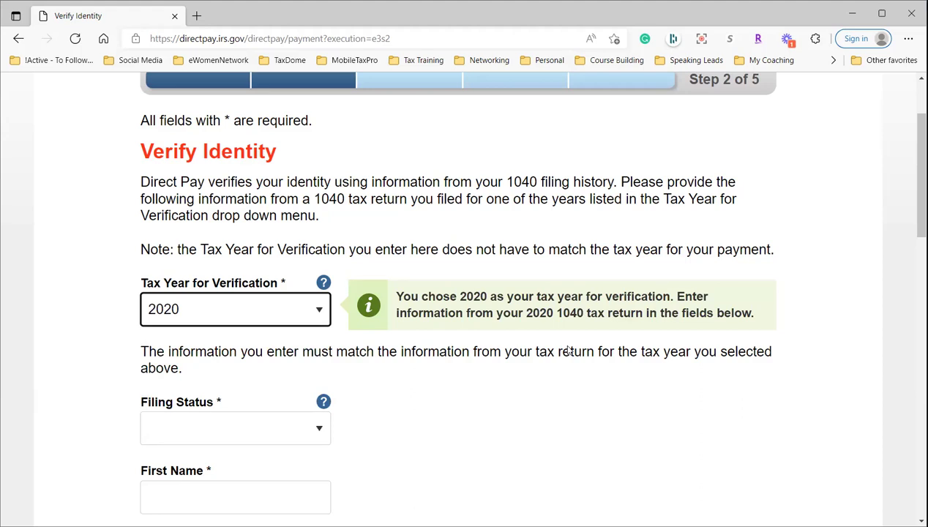
{"action": "scroll", "coordinate": [512, 329], "scroll_direction": "down", "scroll_amount": 3}
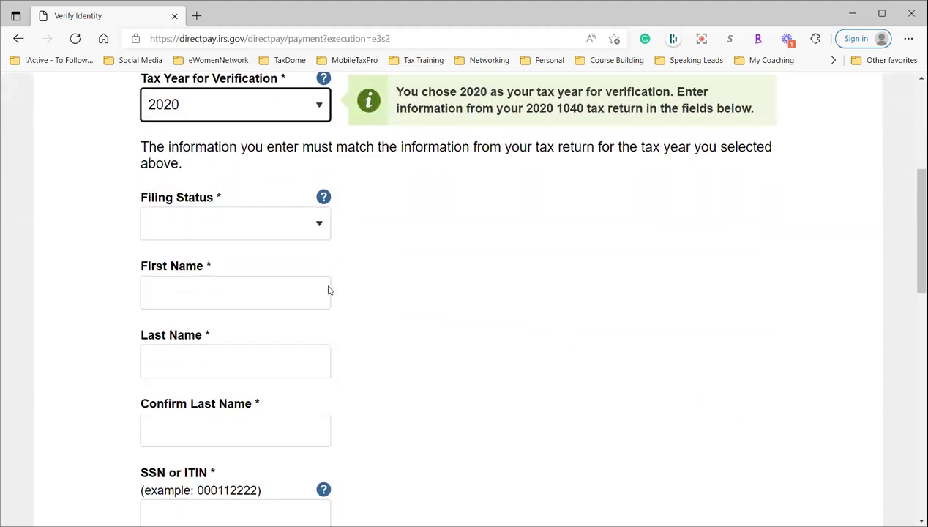
{"action": "scroll", "coordinate": [174, 207], "scroll_direction": "down", "scroll_amount": 2}
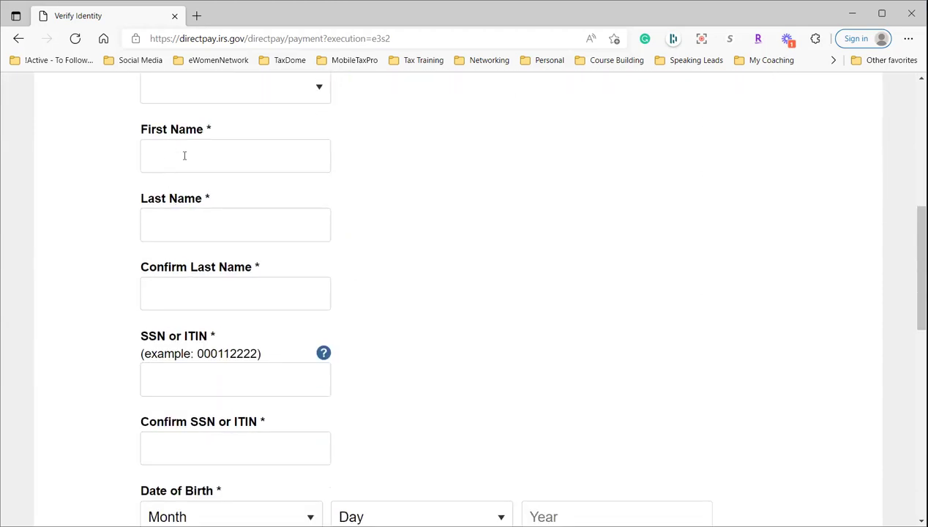
{"action": "scroll", "coordinate": [228, 189], "scroll_direction": "down", "scroll_amount": 5}
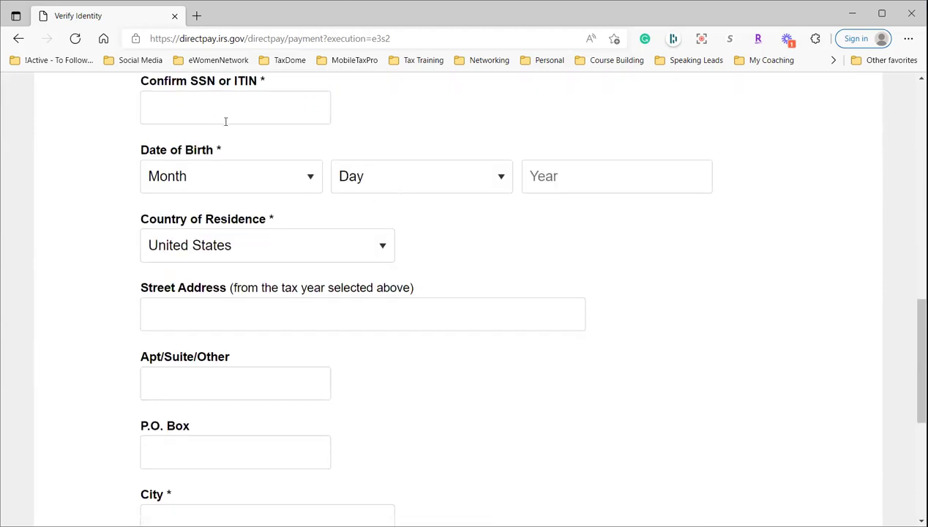
{"action": "scroll", "coordinate": [333, 264], "scroll_direction": "down", "scroll_amount": 2}
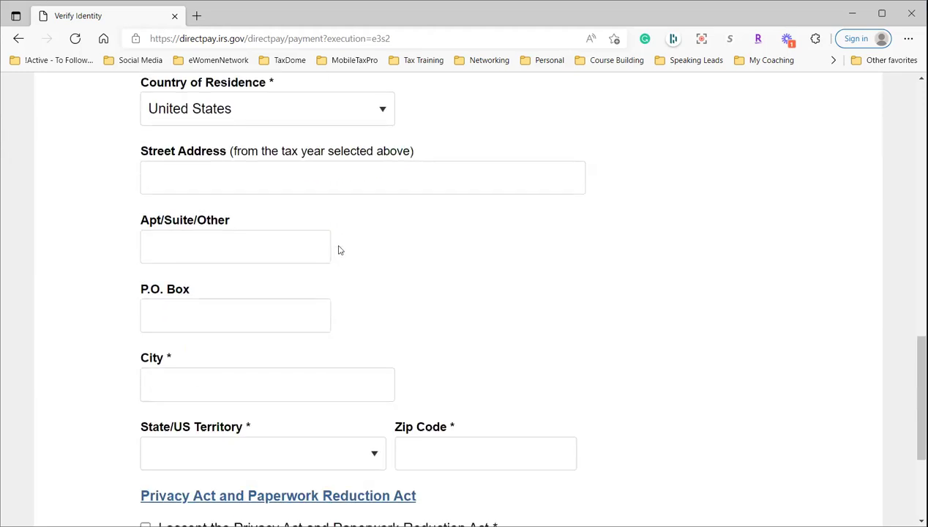
{"action": "left_click_drag", "start_coordinate": [124, 152], "coordinate": [225, 150]}
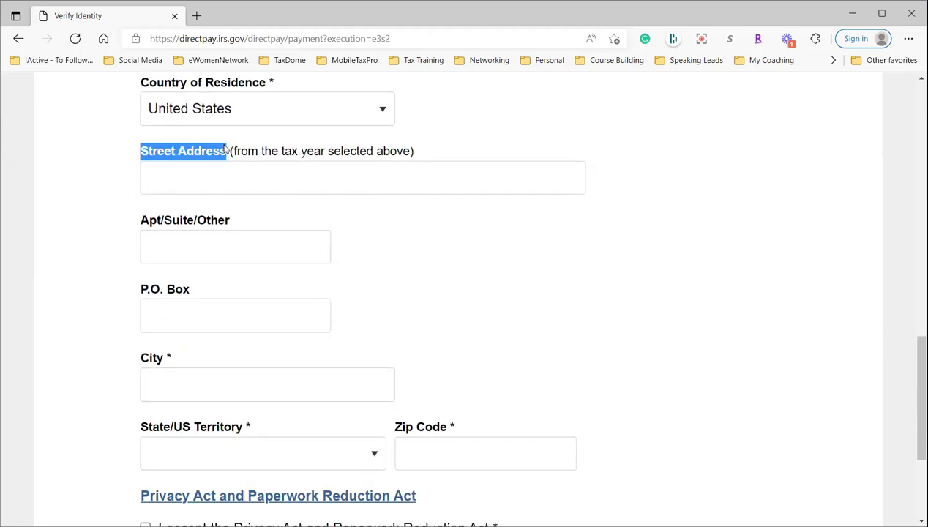
{"action": "scroll", "coordinate": [494, 299], "scroll_direction": "up", "scroll_amount": 5}
{"action": "scroll", "coordinate": [496, 293], "scroll_direction": "up", "scroll_amount": 5}
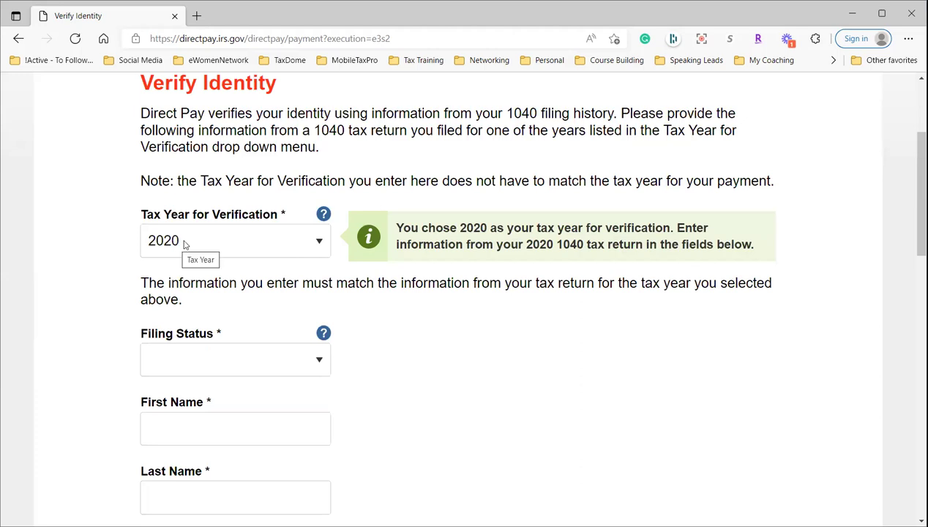
{"action": "scroll", "coordinate": [658, 303], "scroll_direction": "down", "scroll_amount": 15}
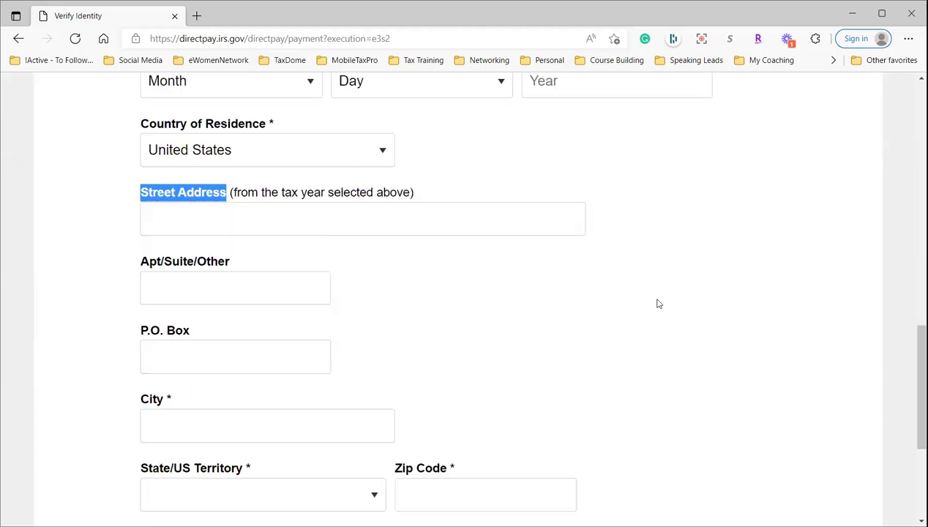
{"action": "scroll", "coordinate": [681, 315], "scroll_direction": "up", "scroll_amount": 15}
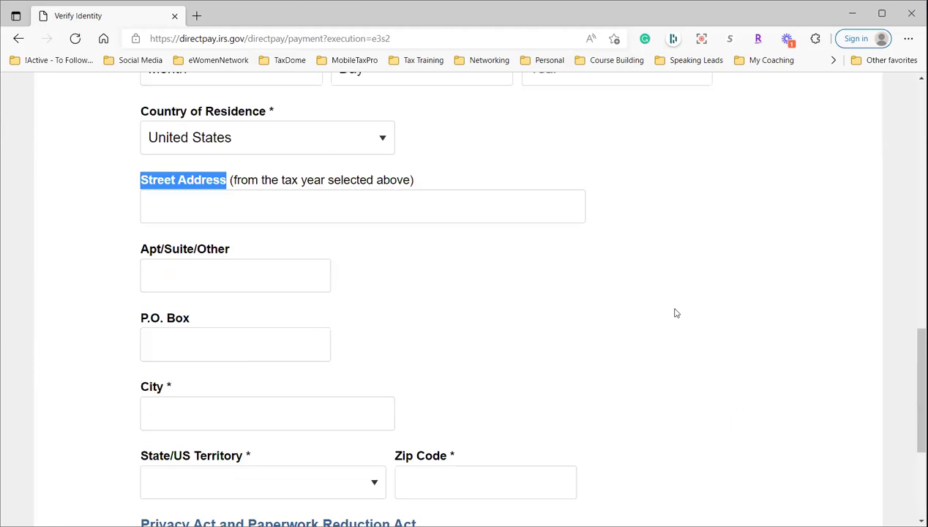
{"action": "scroll", "coordinate": [675, 316], "scroll_direction": "down", "scroll_amount": 2}
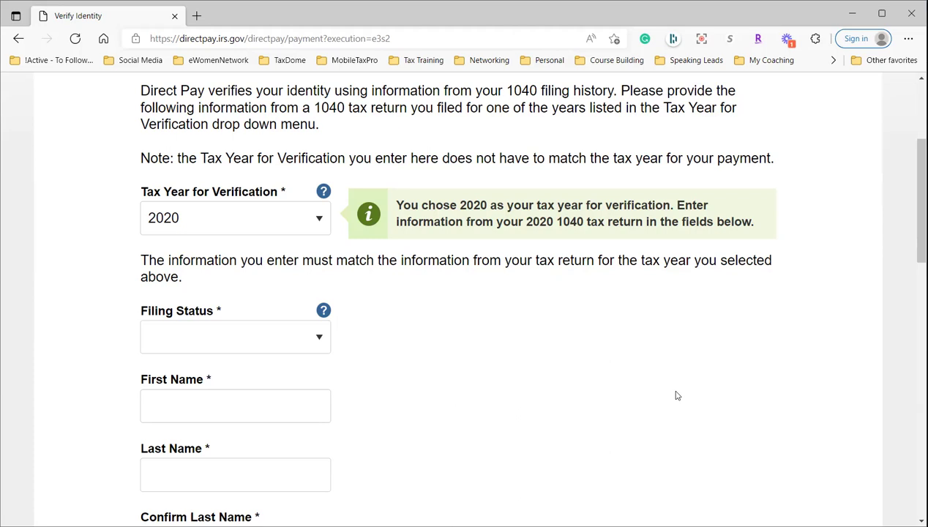
{"action": "left_click", "coordinate": [314, 222]}
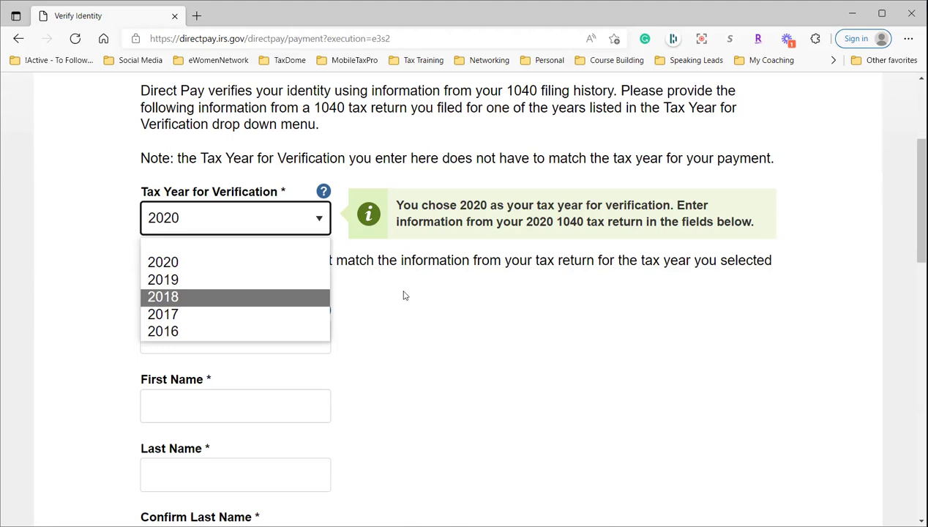
{"action": "left_click", "coordinate": [448, 303]}
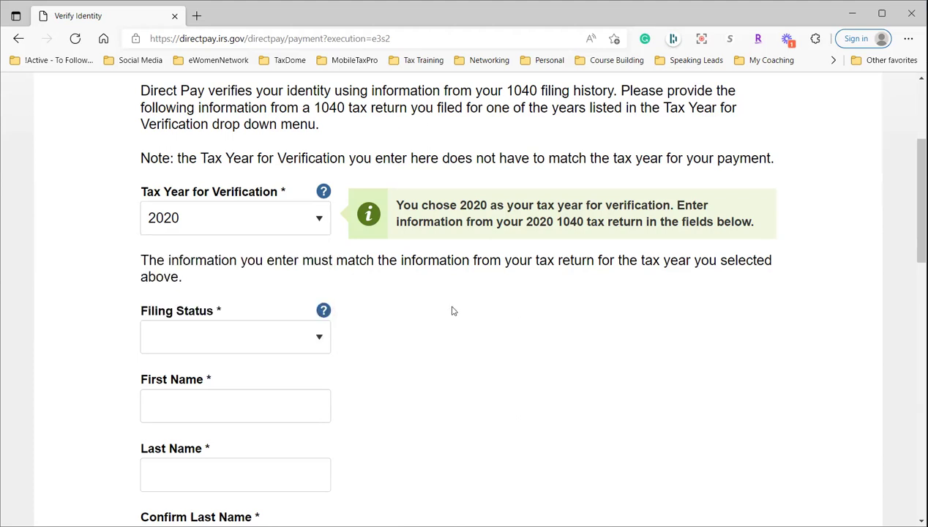
{"action": "scroll", "coordinate": [464, 289], "scroll_direction": "down", "scroll_amount": 3}
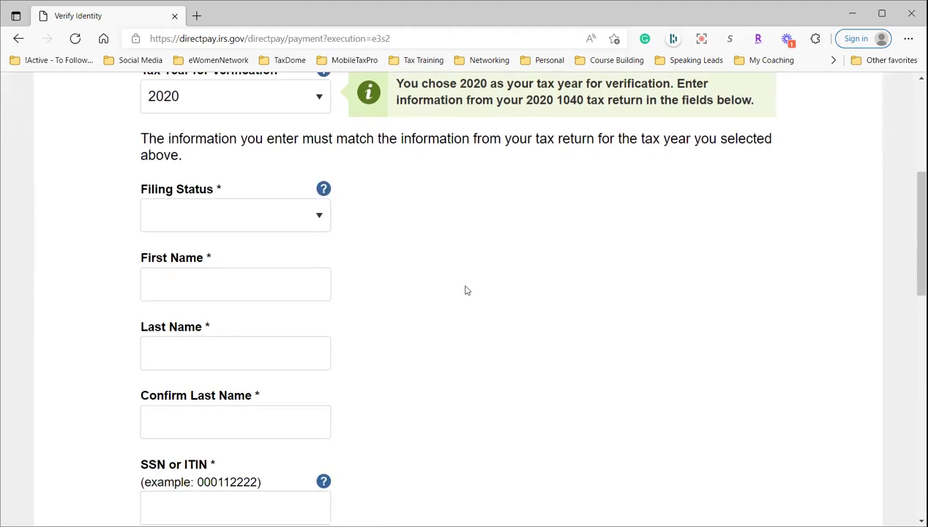
{"action": "scroll", "coordinate": [156, 174], "scroll_direction": "down", "scroll_amount": 10}
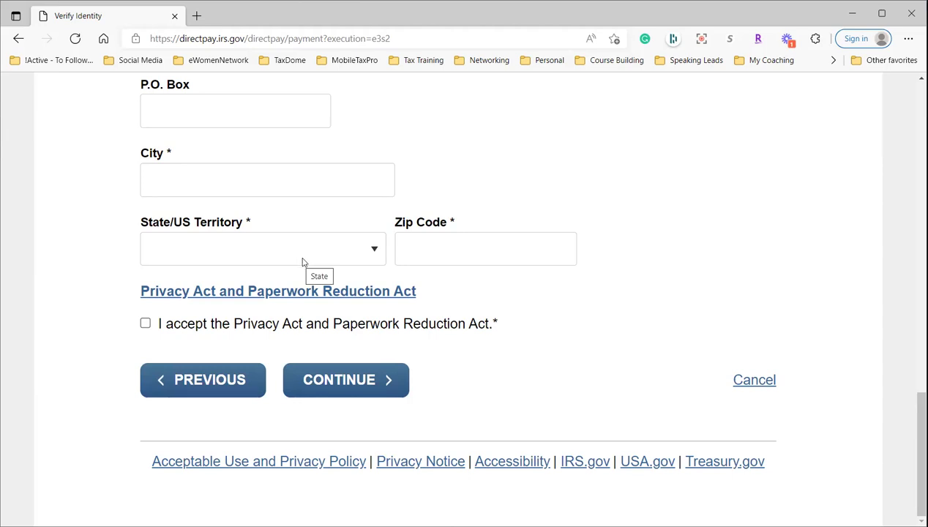
{"action": "scroll", "coordinate": [514, 283], "scroll_direction": "up", "scroll_amount": 15}
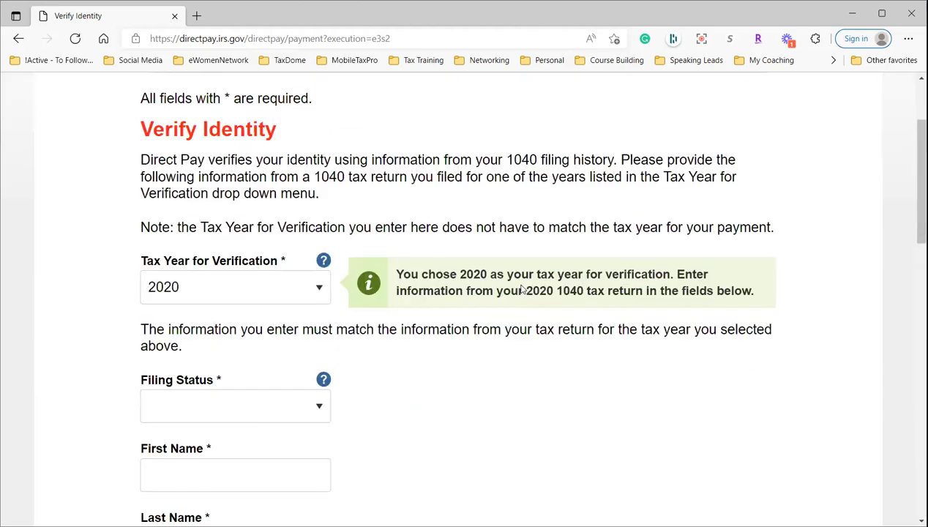